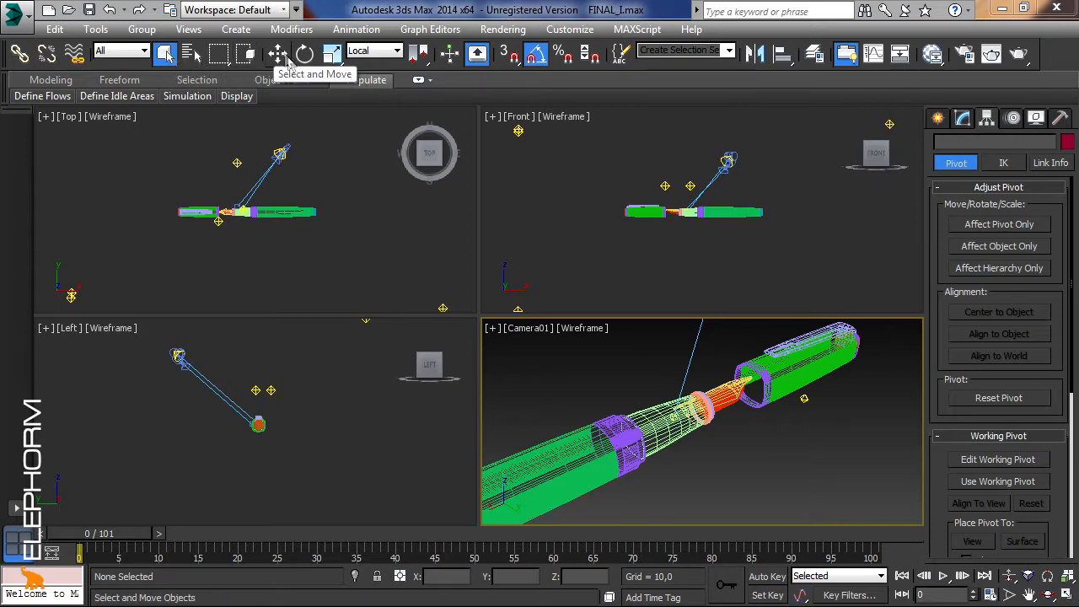
- Cycle through the selection region shapes with the Select Object tool active in the Top viewport
{"action": "left_click", "coordinate": [195, 176]}
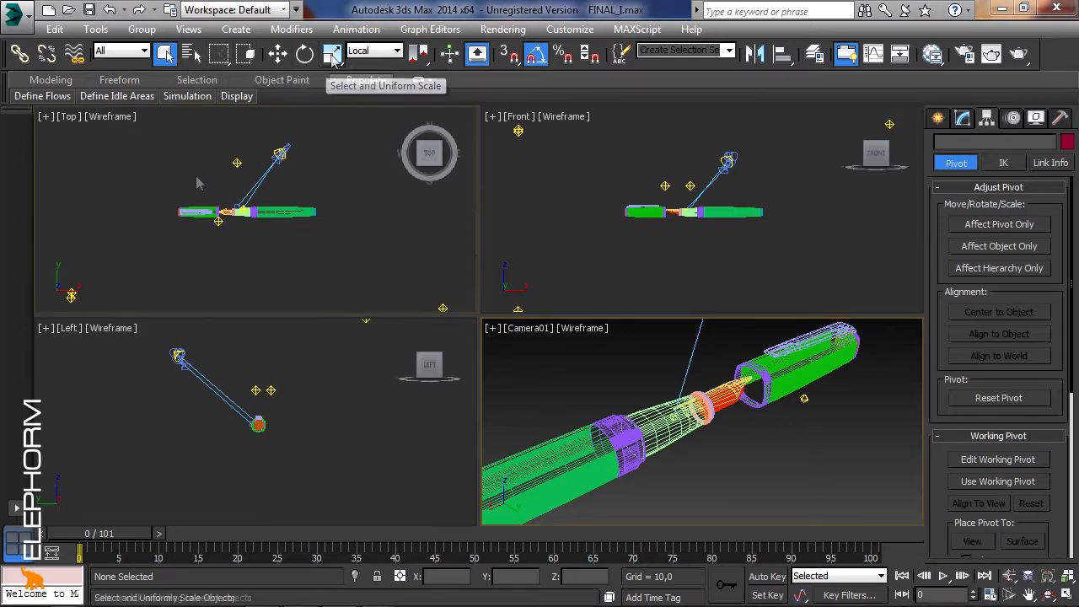
{"action": "key", "text": "q"}
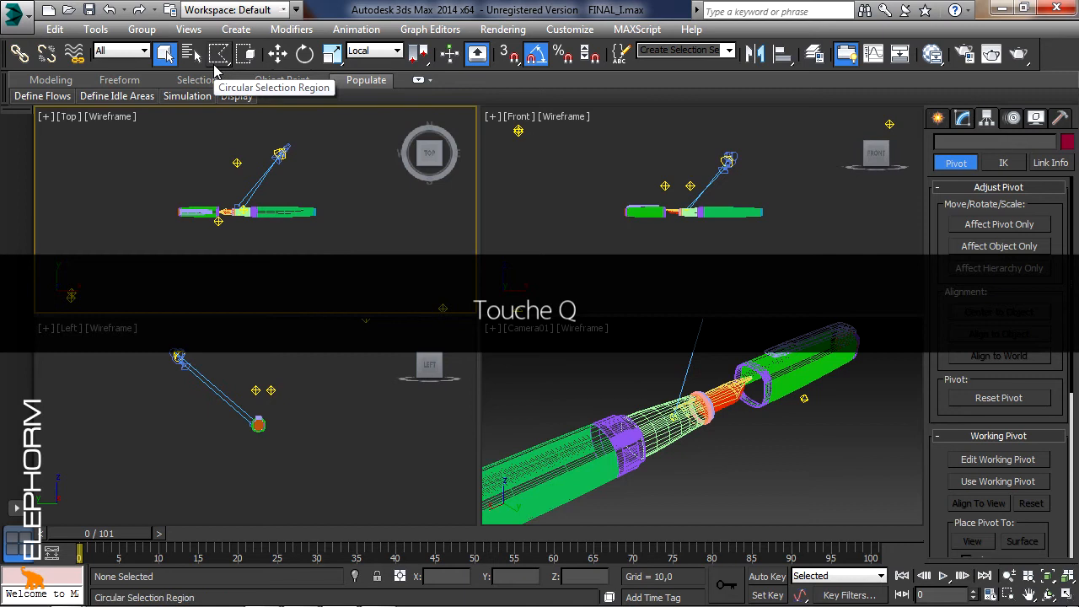
{"action": "key", "text": "q"}
{"action": "key", "text": "q"}
{"action": "key", "text": "q"}
{"action": "key", "text": "q"}
{"action": "key", "text": "q"}
{"action": "key", "text": "q"}
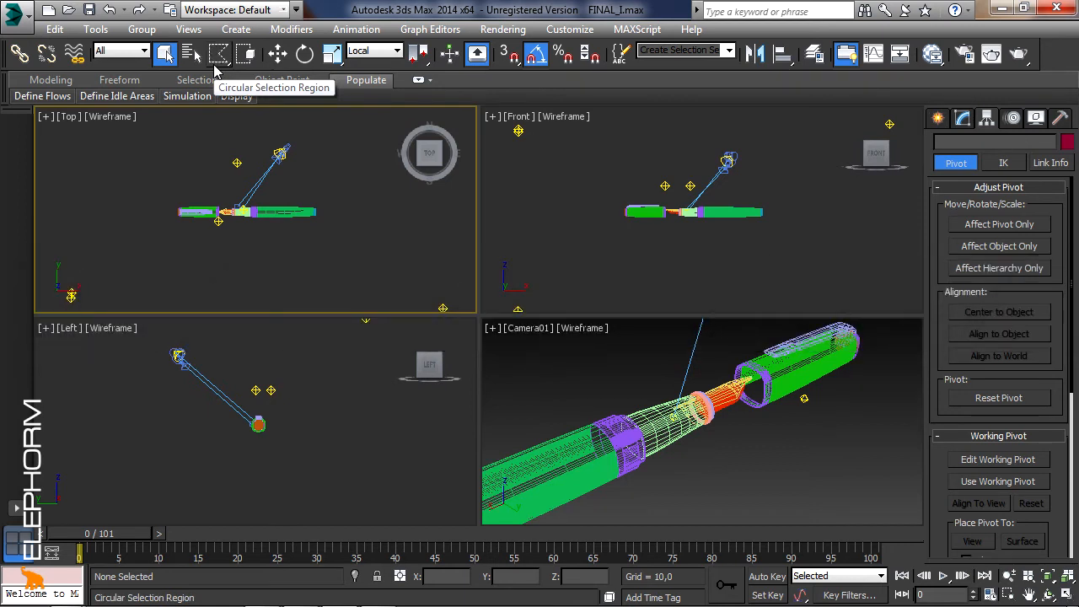
{"action": "key", "text": "q"}
{"action": "key", "text": "q"}
{"action": "key", "text": "q"}
{"action": "key", "text": "q"}
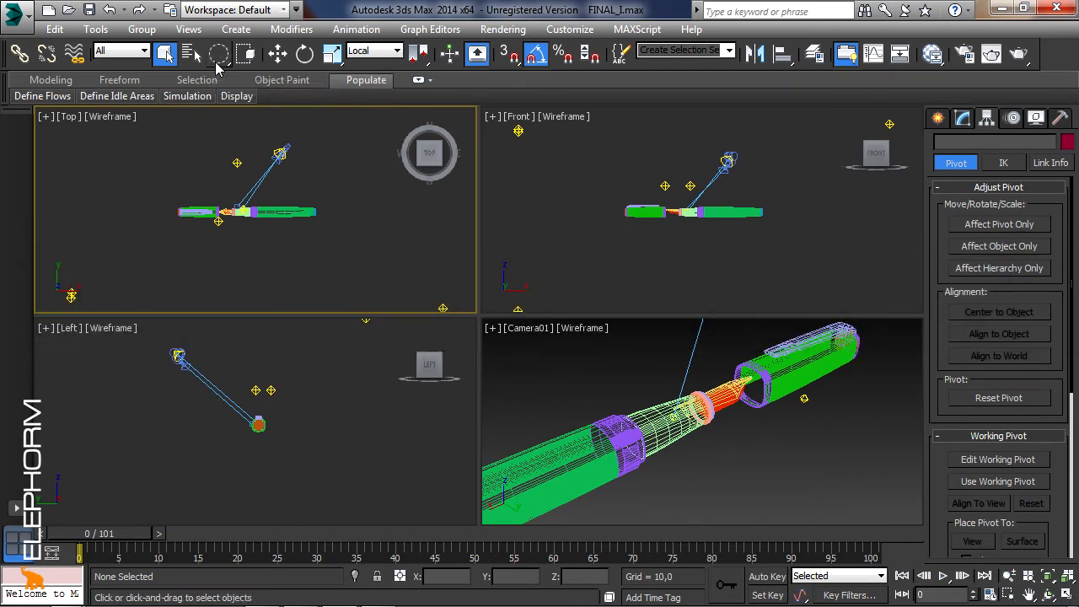
- Activate the Move, Rotate and Uniform Scale tools in turn, ending on Uniform Scale
{"action": "key", "text": "w"}
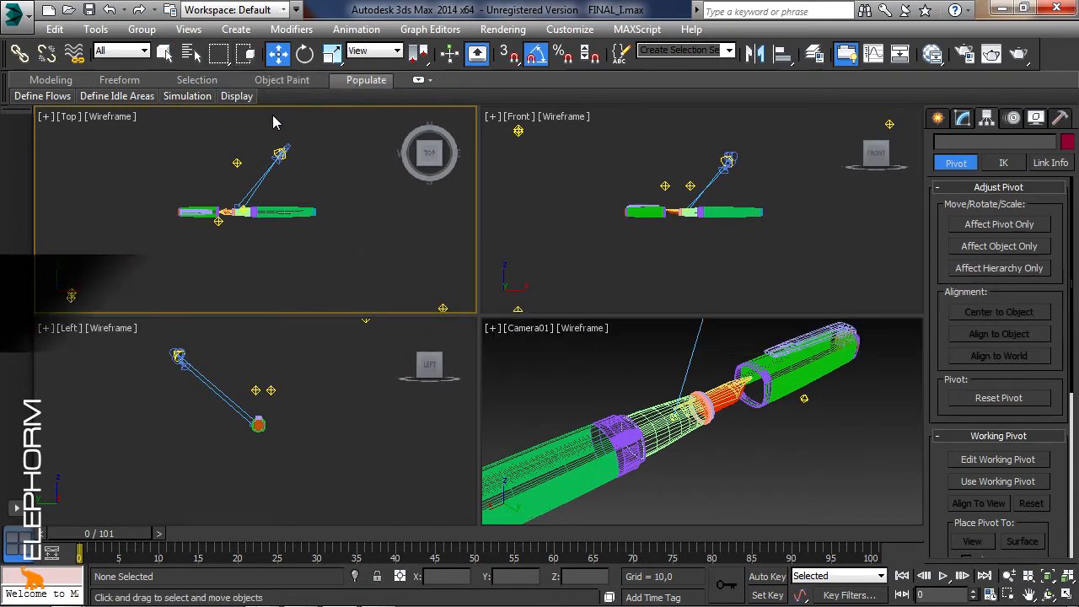
{"action": "key", "text": "e"}
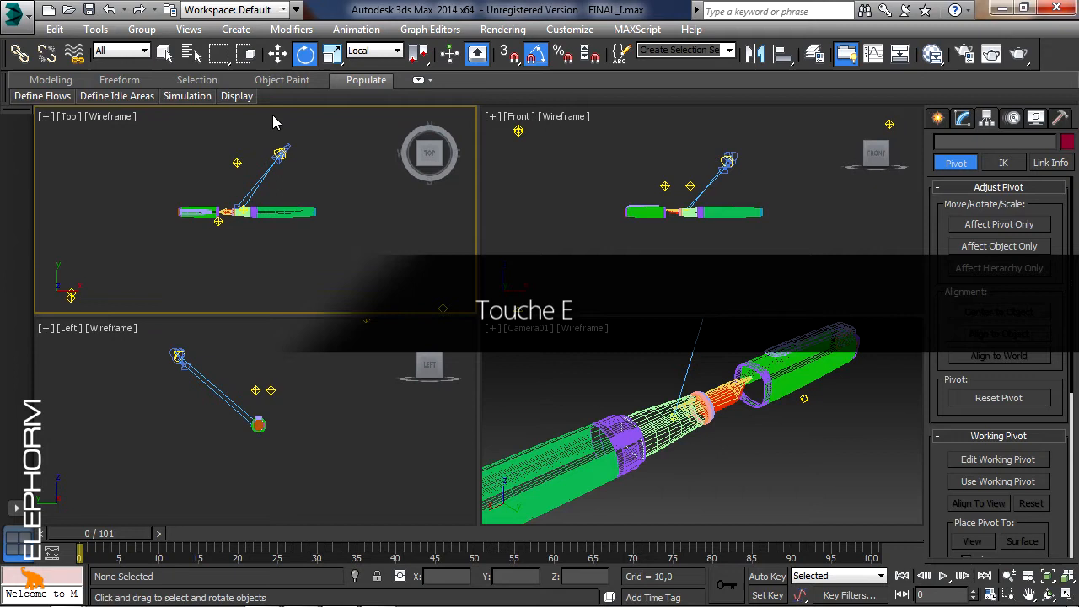
{"action": "key", "text": "r"}
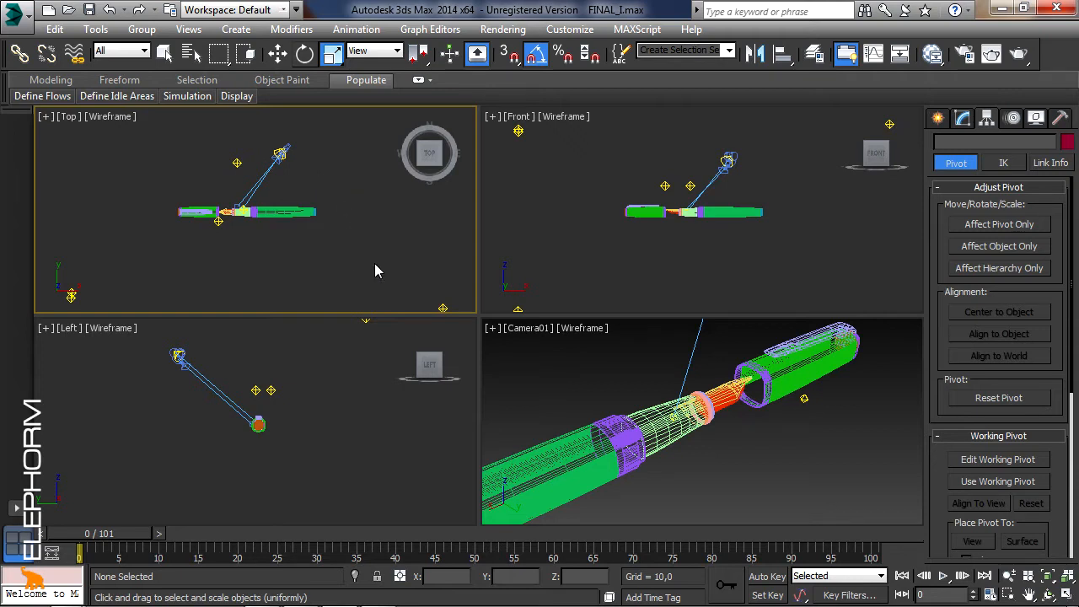
- Show the grid in the Top, Left and Front viewports
{"action": "left_click", "coordinate": [576, 374]}
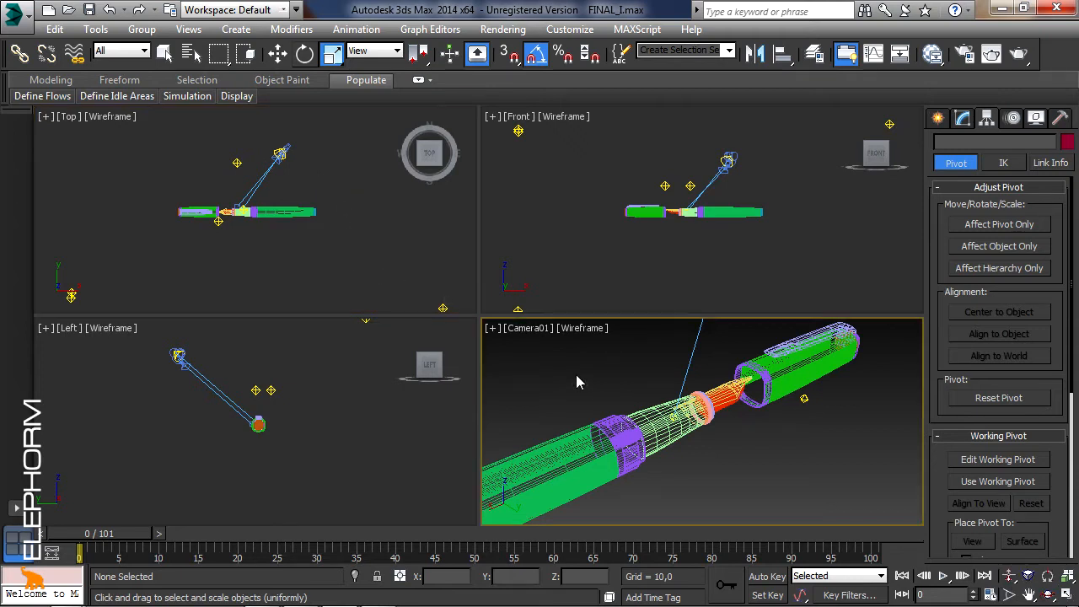
{"action": "left_click", "coordinate": [388, 265]}
{"action": "key", "text": "g"}
{"action": "left_click", "coordinate": [355, 349]}
{"action": "key", "text": "g"}
{"action": "left_click", "coordinate": [591, 245]}
{"action": "key", "text": "g"}
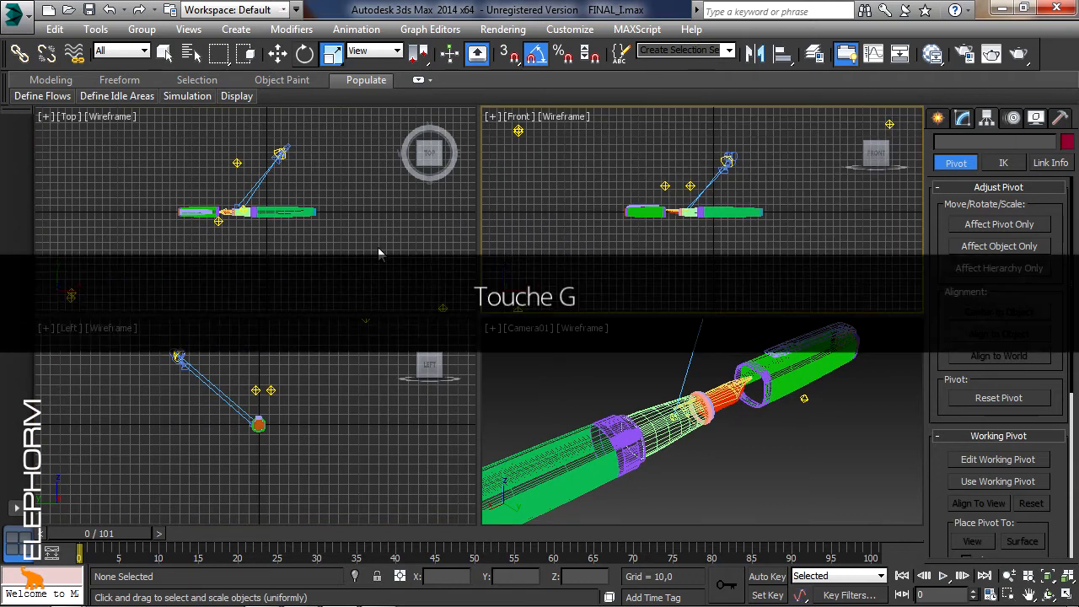
- Hide the grid in the Front and Left viewports, leaving it shown only in the Top viewport
{"action": "key", "text": "g"}
{"action": "left_click", "coordinate": [405, 261]}
{"action": "key", "text": "g"}
{"action": "left_click", "coordinate": [355, 353]}
{"action": "key", "text": "g"}
{"action": "left_click", "coordinate": [387, 265]}
{"action": "key", "text": "g"}
- Change the Camera01 viewport to a Perspective view and finally to an Orthographic view
{"action": "left_click", "coordinate": [542, 359]}
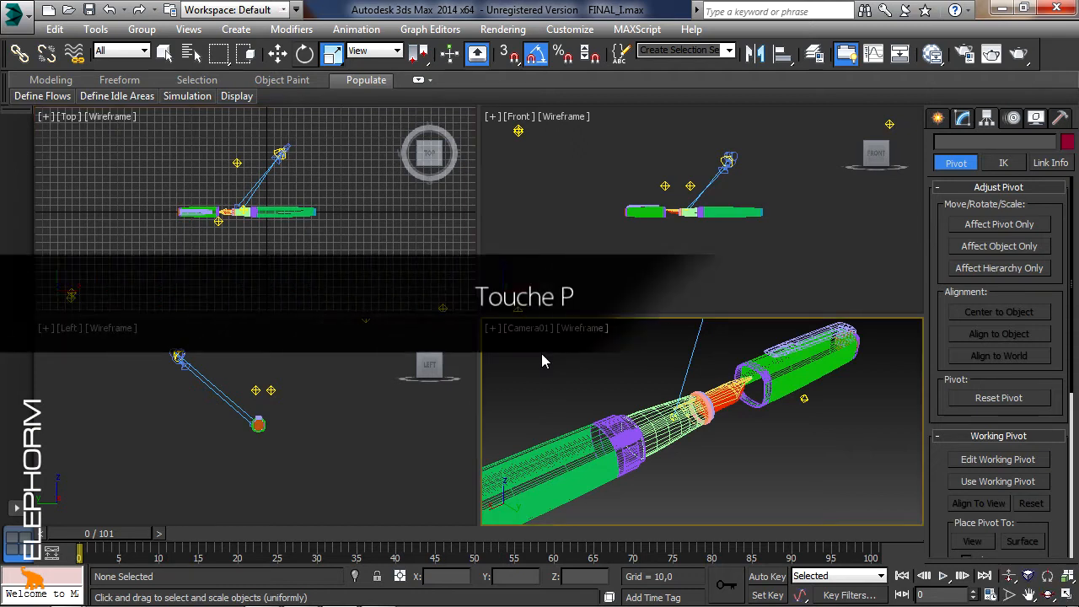
{"action": "key", "text": "p"}
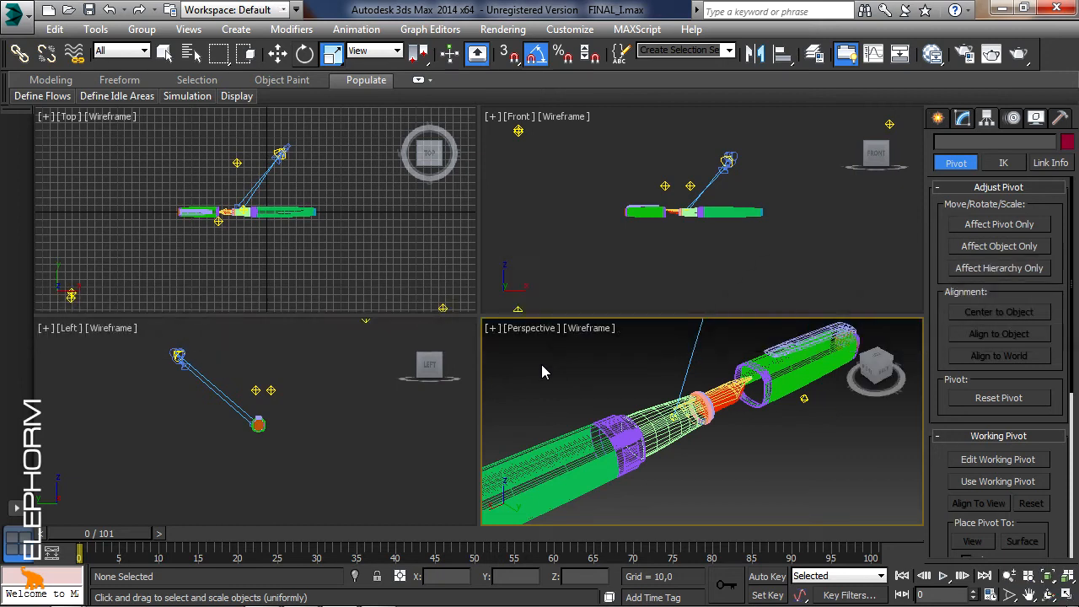
{"action": "key", "text": "u"}
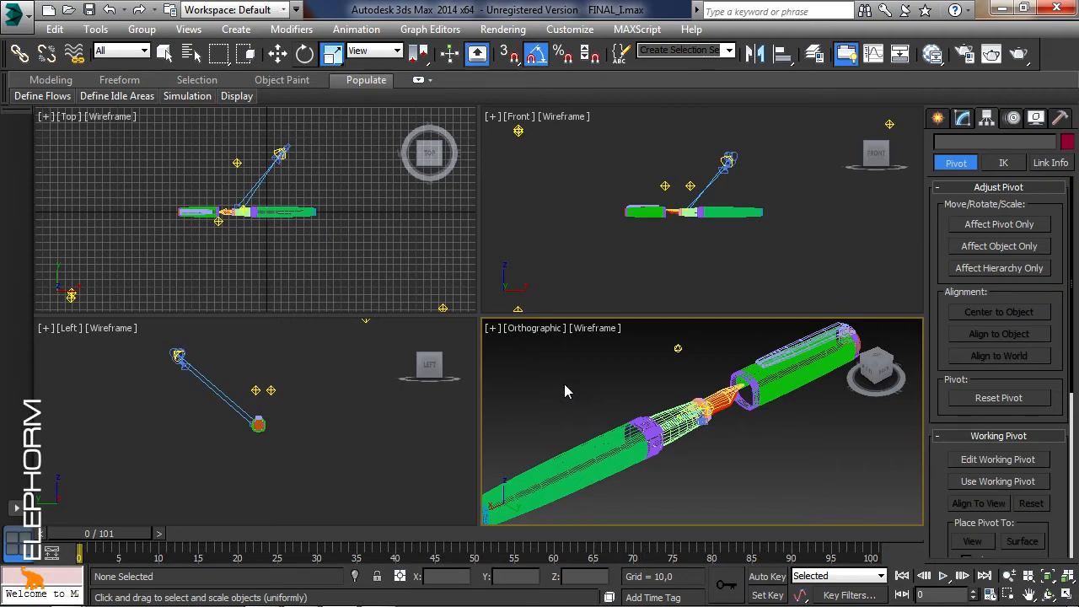
- Switch the Orthographic viewport through the Front, Top, Left and Perspective views
{"action": "key", "text": "f"}
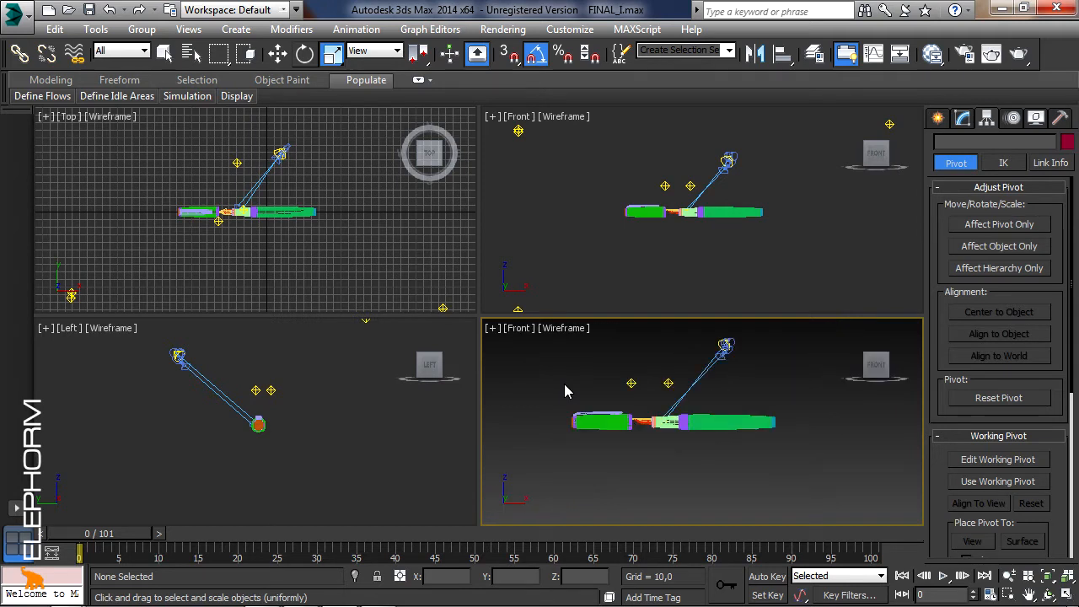
{"action": "key", "text": "t"}
{"action": "key", "text": "l"}
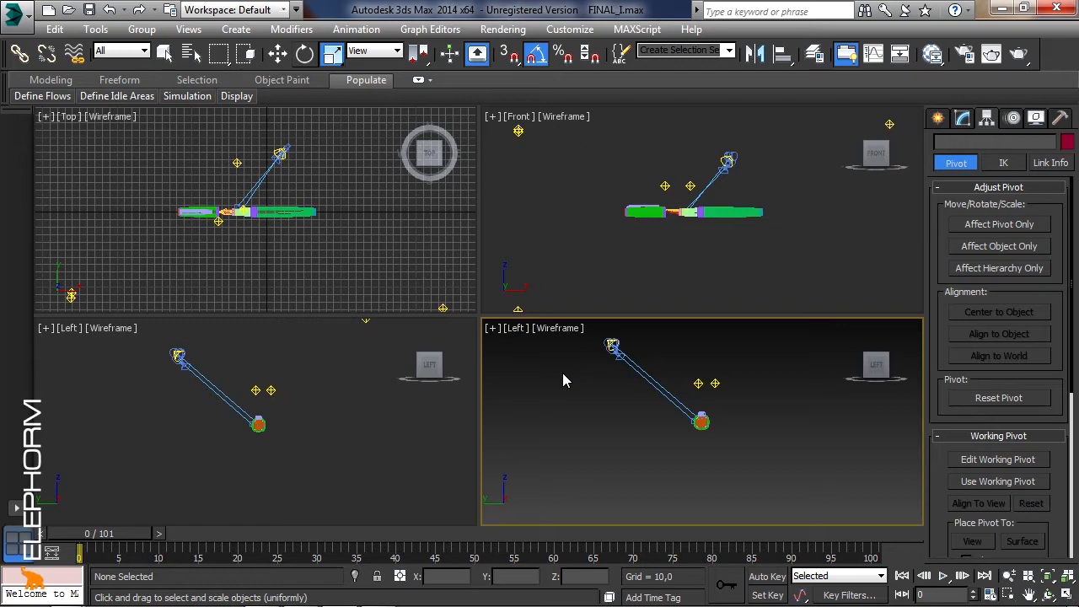
{"action": "key", "text": "p"}
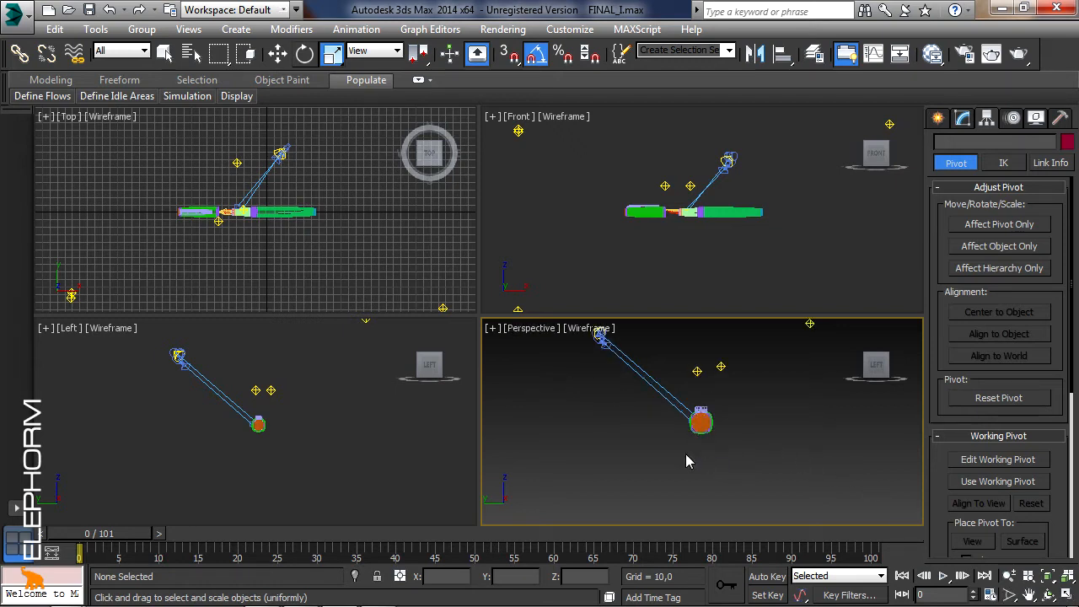
- Undo the viewport's view changes back to the angled Orthographic view of the pen
{"action": "key", "text": "shift+z"}
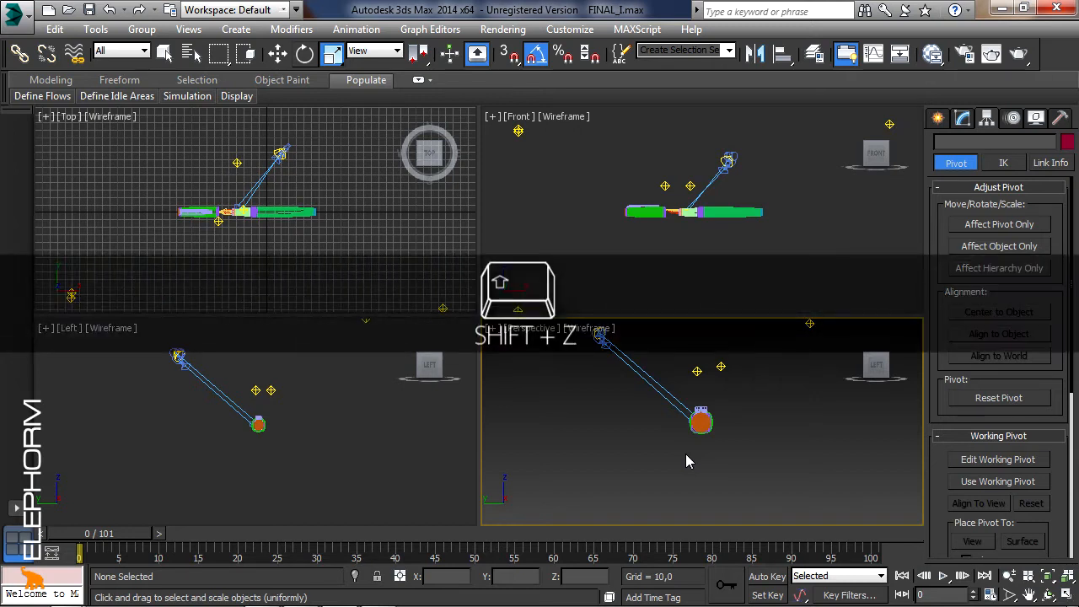
{"action": "key", "text": "shift+z"}
{"action": "key", "text": "shift+z"}
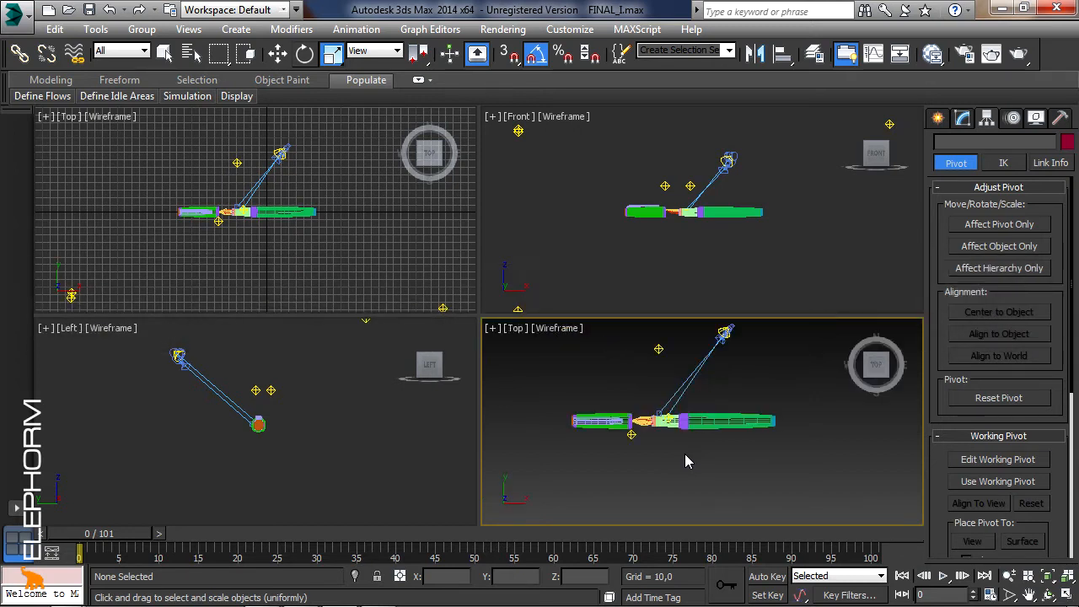
{"action": "key", "text": "shift+z"}
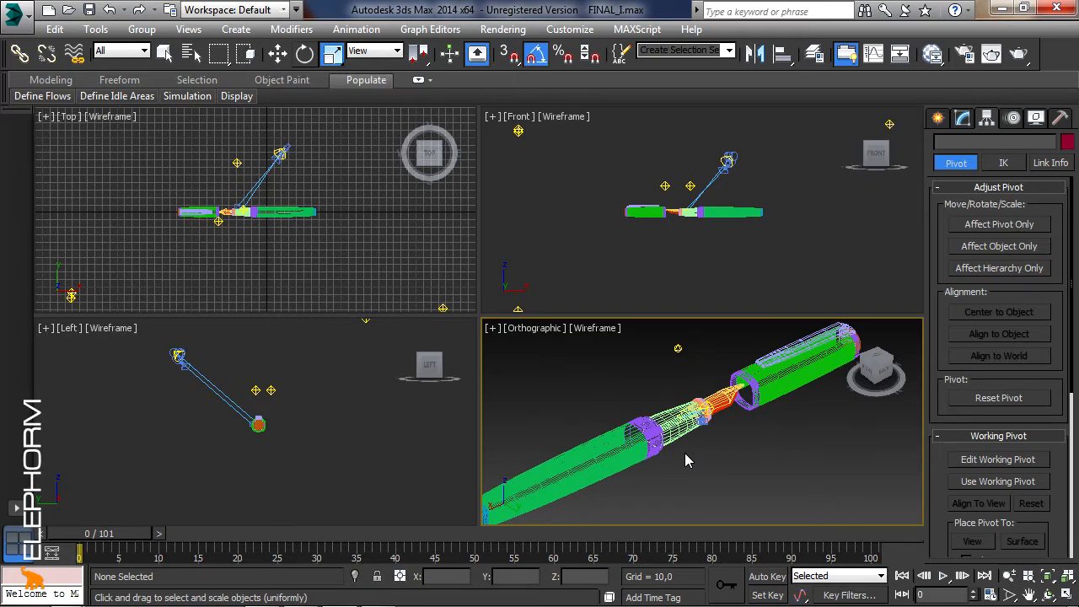
- Bring up the Select From Scene object list and dismiss it without selecting anything
{"action": "left_click", "coordinate": [306, 257]}
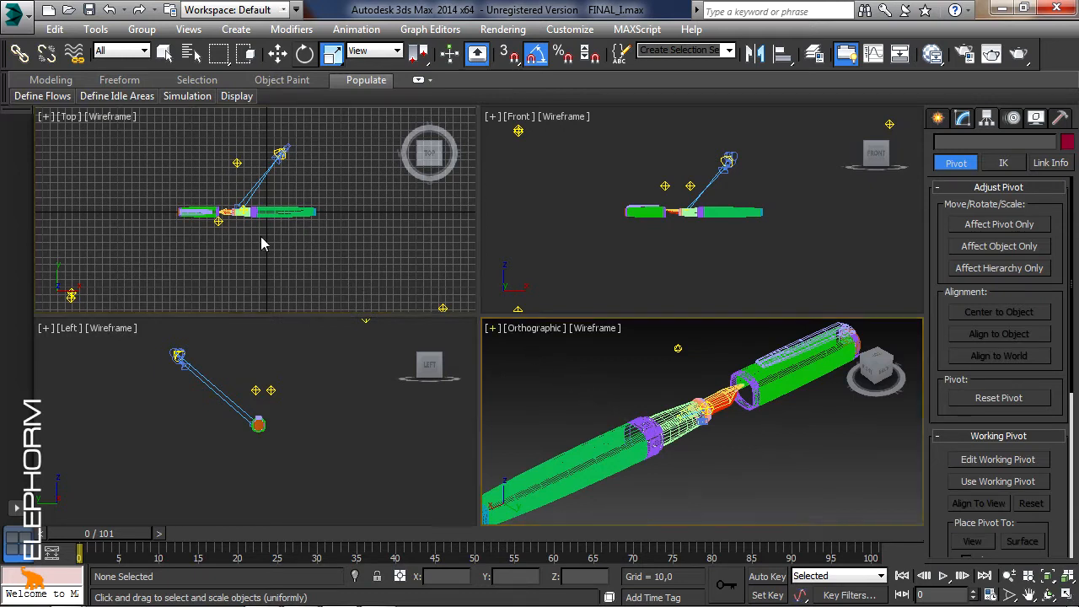
{"action": "key", "text": "h"}
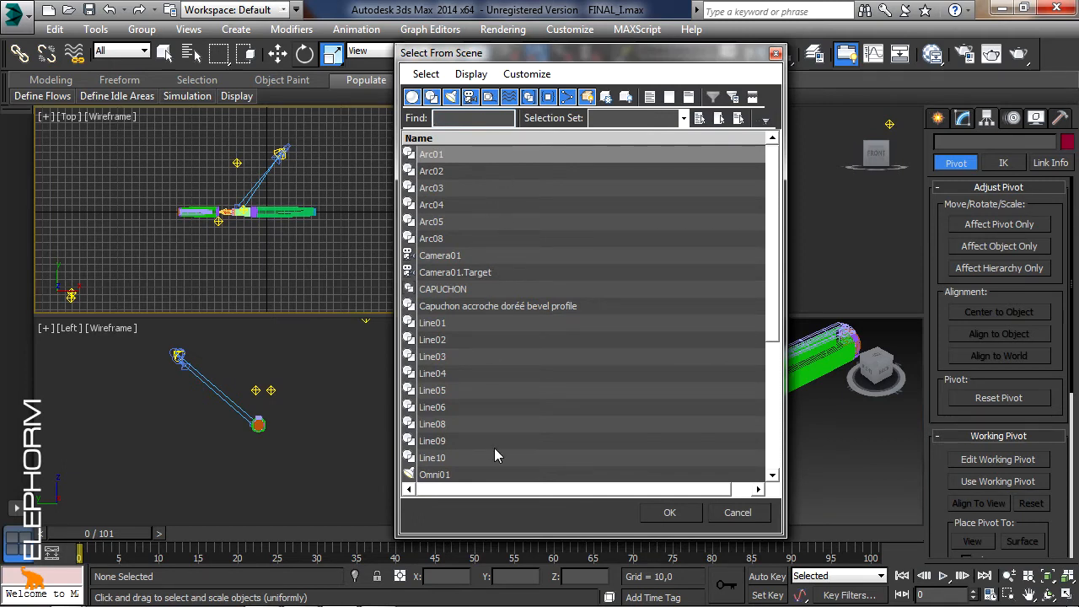
{"action": "left_click", "coordinate": [737, 512]}
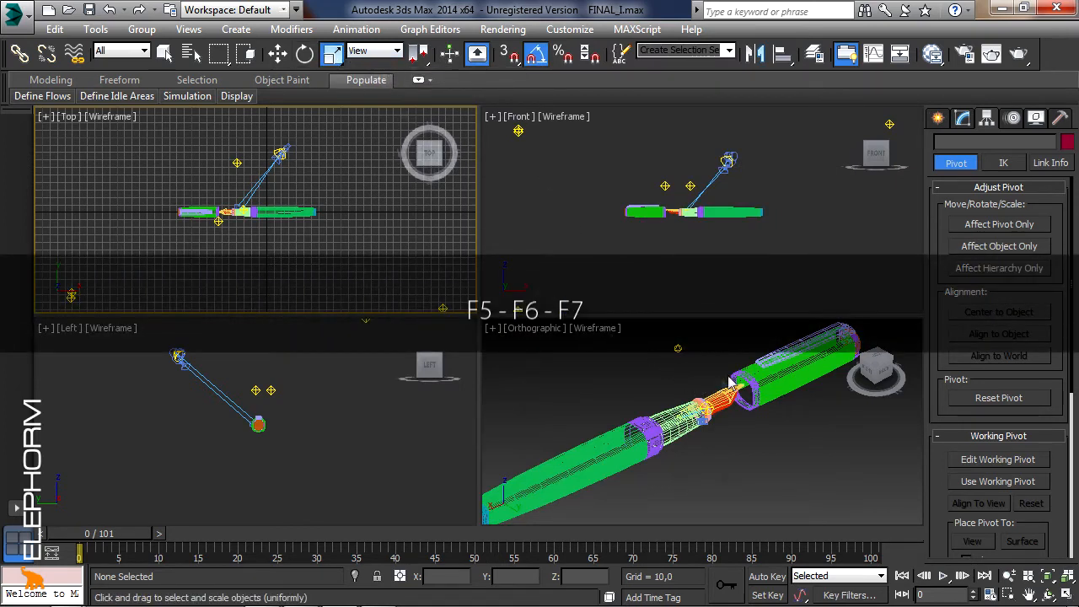
- Move the CAPUCHON cap group beside the pen in the XY plane, to about X -53.9, Y 33.4
{"action": "left_click", "coordinate": [765, 388]}
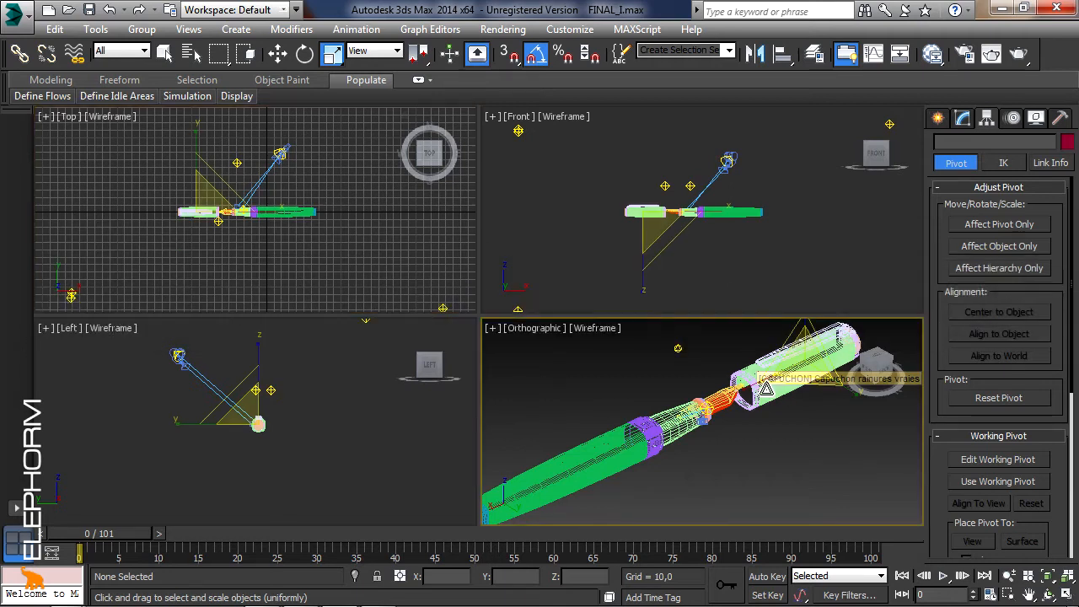
{"action": "left_click", "coordinate": [278, 53]}
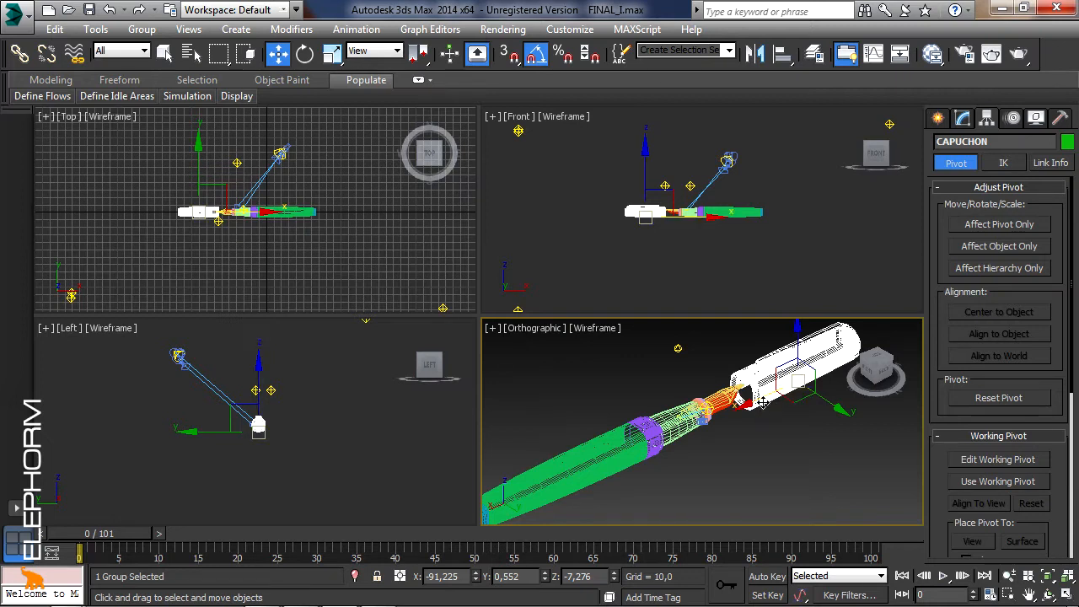
{"action": "mouse_move", "coordinate": [740, 401]}
{"action": "left_mouse_down"}
{"action": "mouse_move", "coordinate": [775, 388]}
{"action": "mouse_move", "coordinate": [697, 418]}
{"action": "mouse_move", "coordinate": [756, 394]}
{"action": "left_mouse_up"}
{"action": "left_click_drag", "start_coordinate": [784, 357], "coordinate": [745, 453]}
{"action": "key", "text": "F8"}
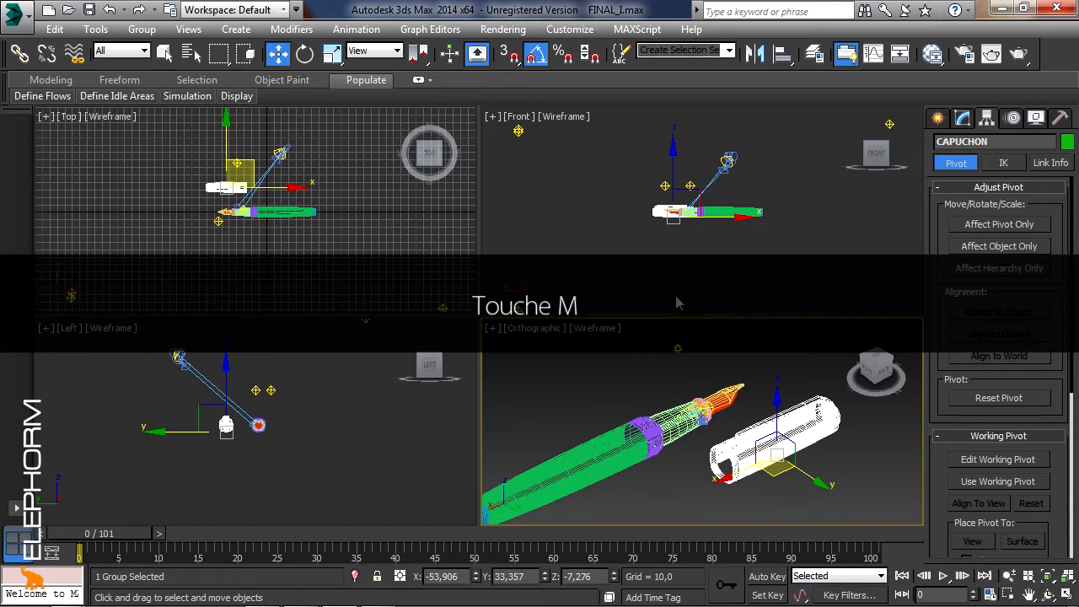
- Open the Material Editor and close it again
{"action": "key", "text": "m"}
{"action": "key", "text": "m"}
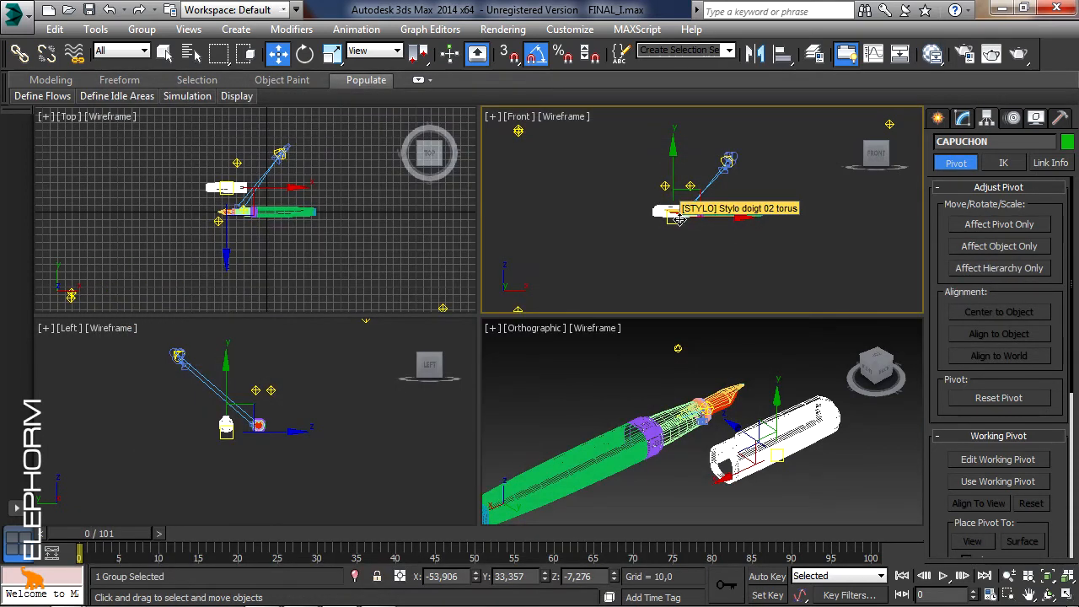
- Toggle the polygon and vertex statistics in the Orthographic viewport, leaving them displayed
{"action": "right_click", "coordinate": [555, 358]}
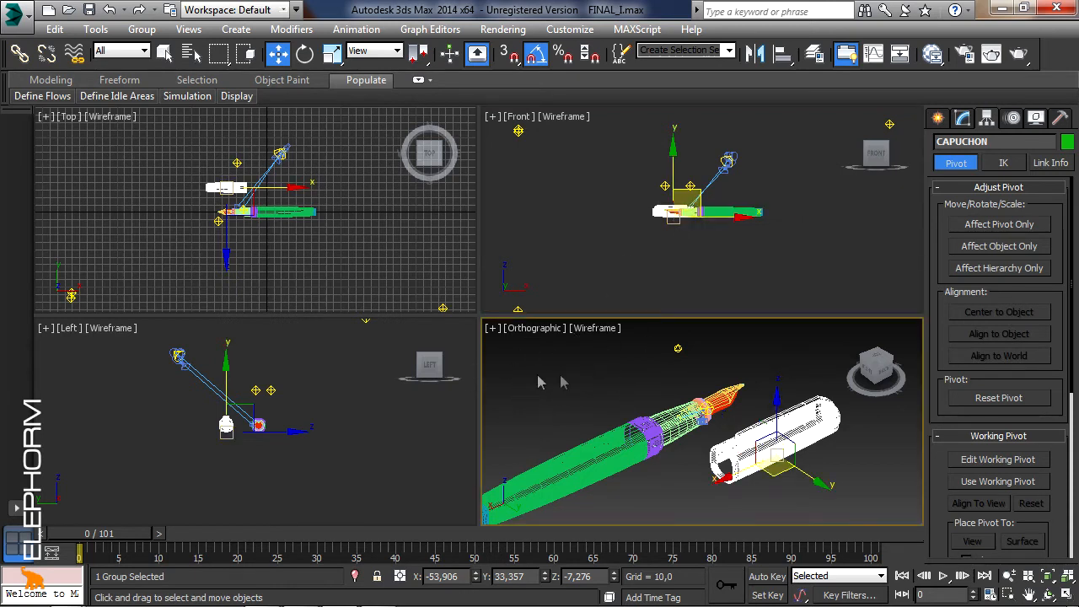
{"action": "key", "text": "7"}
{"action": "key", "text": "7"}
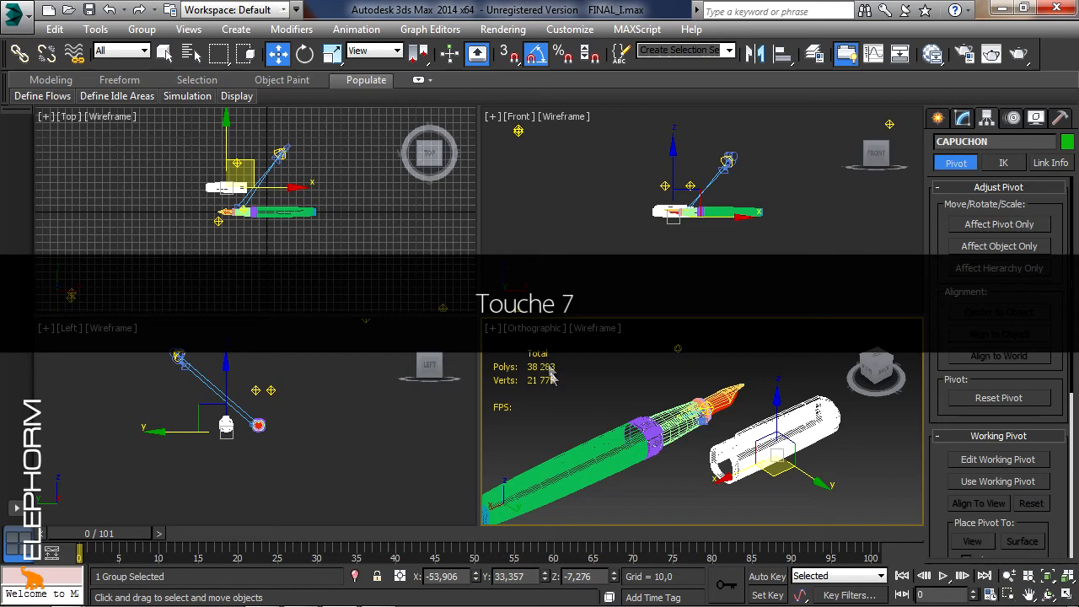
{"action": "key", "text": "7"}
{"action": "key", "text": "7"}
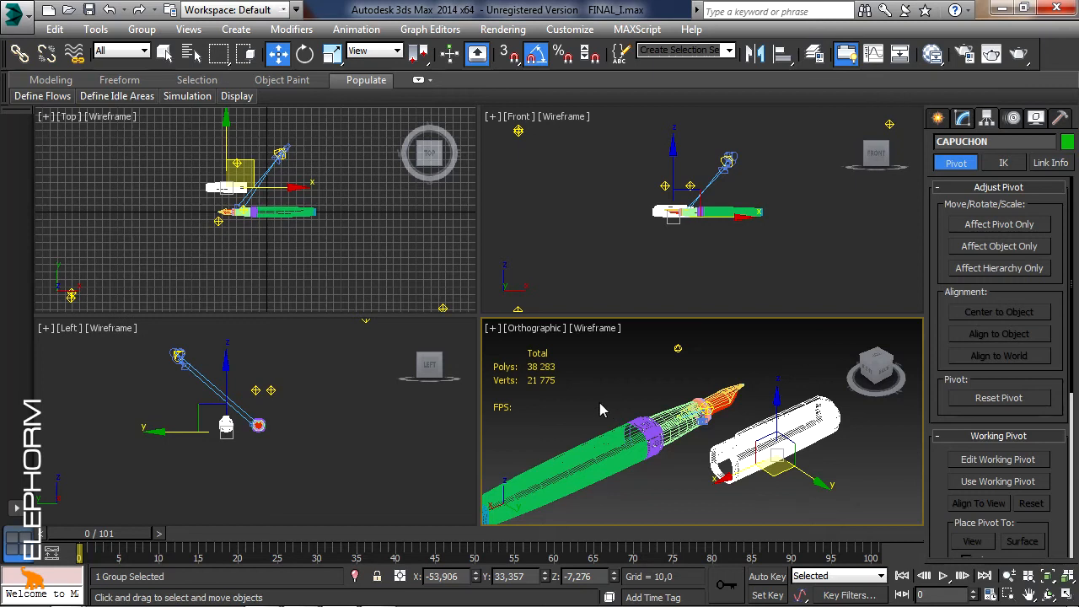
- Deselect the cap group and switch the Orthographic viewport from wireframe to shaded display with edged faces
{"action": "left_click", "coordinate": [595, 329]}
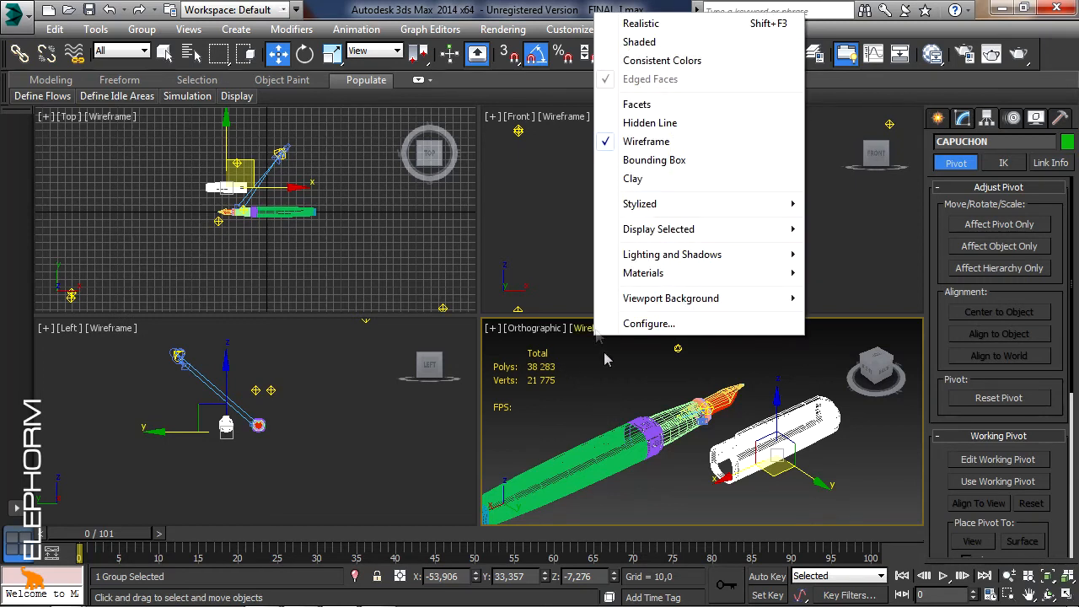
{"action": "left_click", "coordinate": [600, 347]}
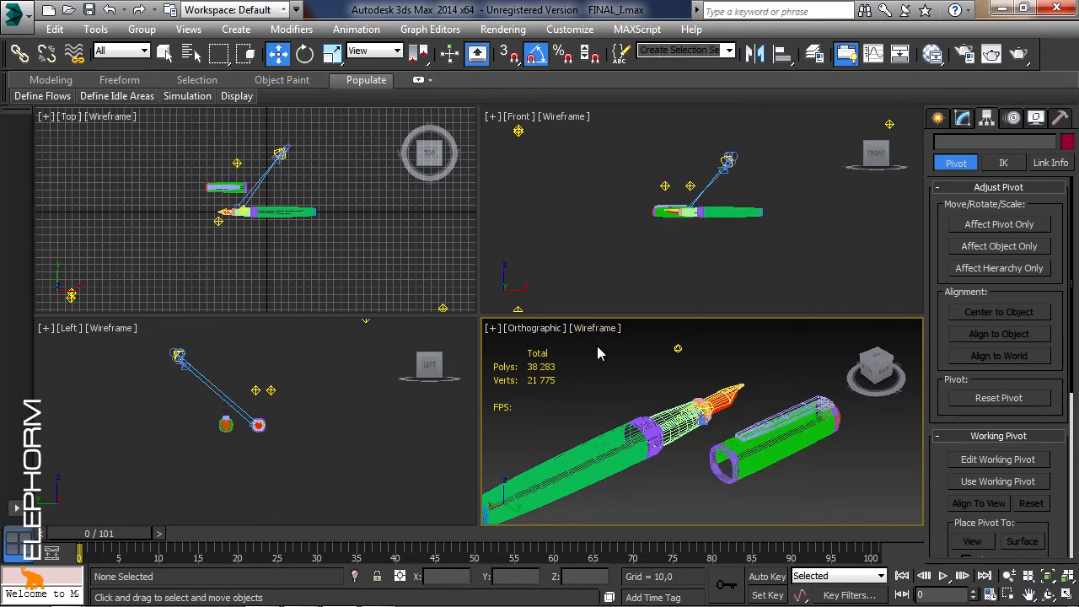
{"action": "key", "text": "F3"}
{"action": "key", "text": "F3"}
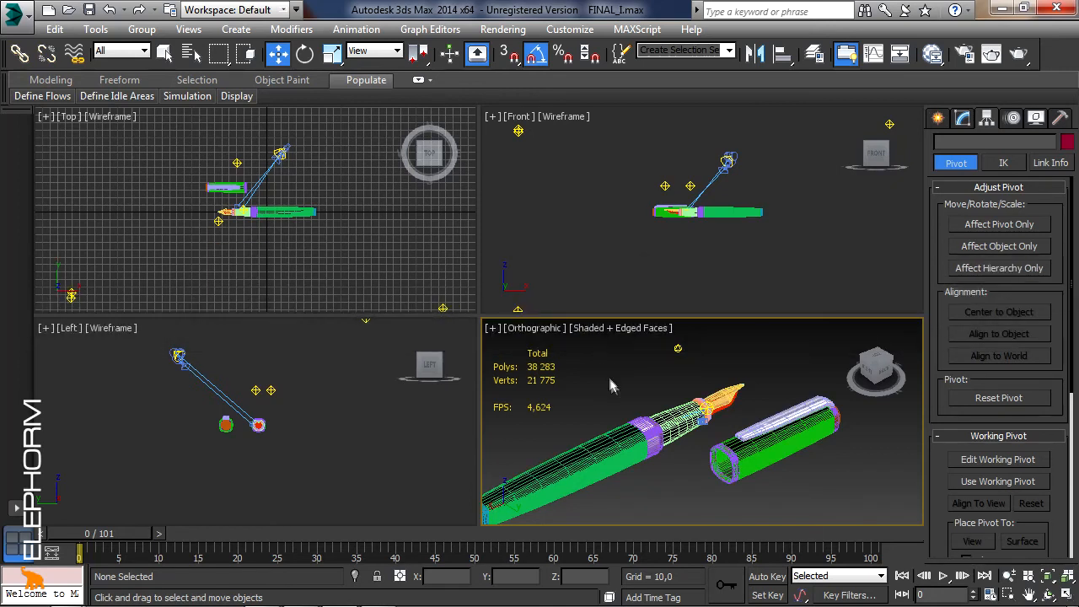
- Toggle Edged Faces on and off in the Orthographic viewport, leaving plain shaded display
{"action": "key", "text": "F4"}
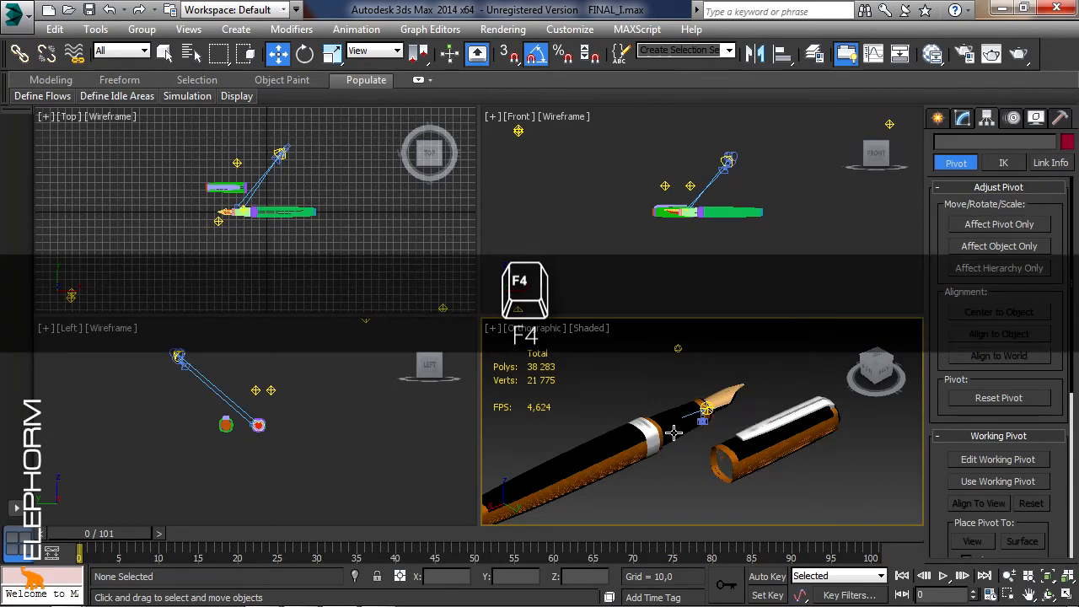
{"action": "key", "text": "F4"}
{"action": "key", "text": "F4"}
{"action": "key", "text": "F4"}
{"action": "key", "text": "F4"}
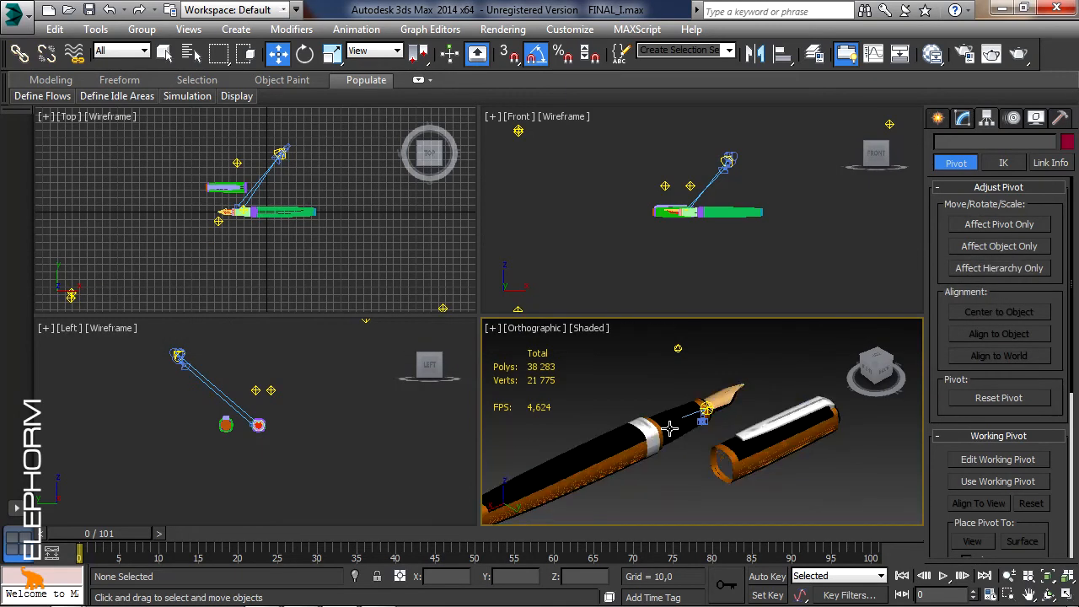
{"action": "key", "text": "F4"}
{"action": "key", "text": "F4"}
{"action": "key", "text": "F4"}
{"action": "key", "text": "F4"}
{"action": "key", "text": "F4"}
{"action": "key", "text": "F4"}
- Render the Orthographic view, continuing without the missing HOUSE.JPG map, and close the rendered frame window
{"action": "key", "text": "shift+q"}
{"action": "left_click", "coordinate": [509, 29]}
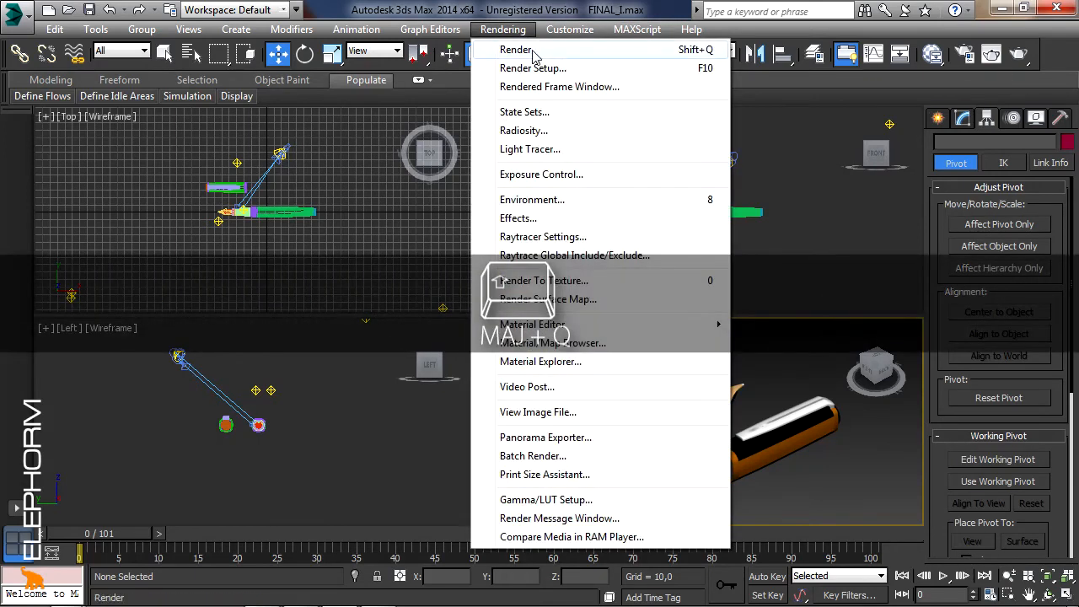
{"action": "left_click", "coordinate": [680, 54]}
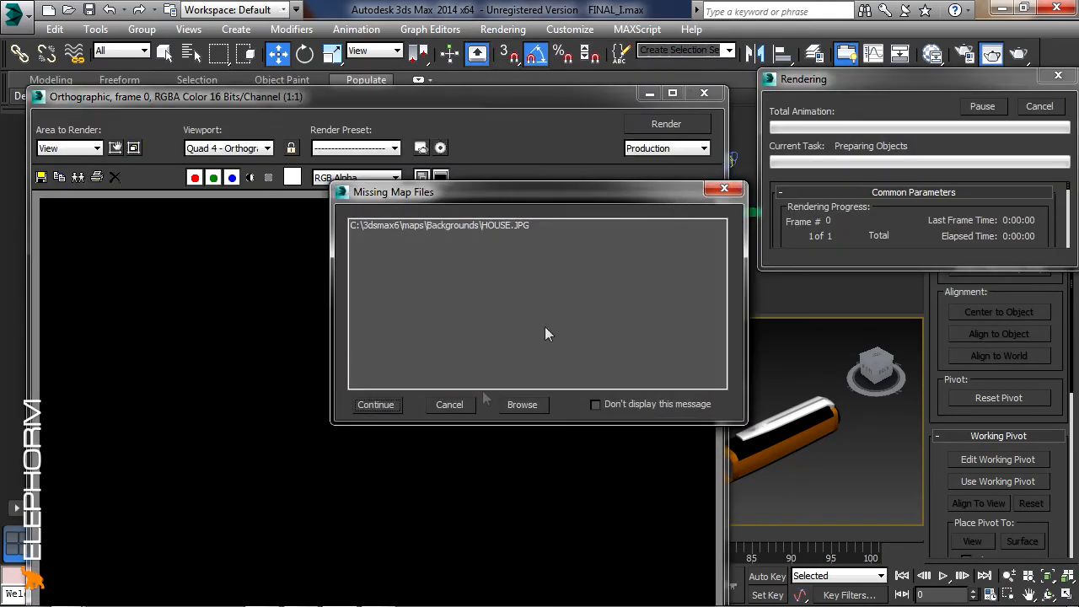
{"action": "left_click", "coordinate": [376, 405]}
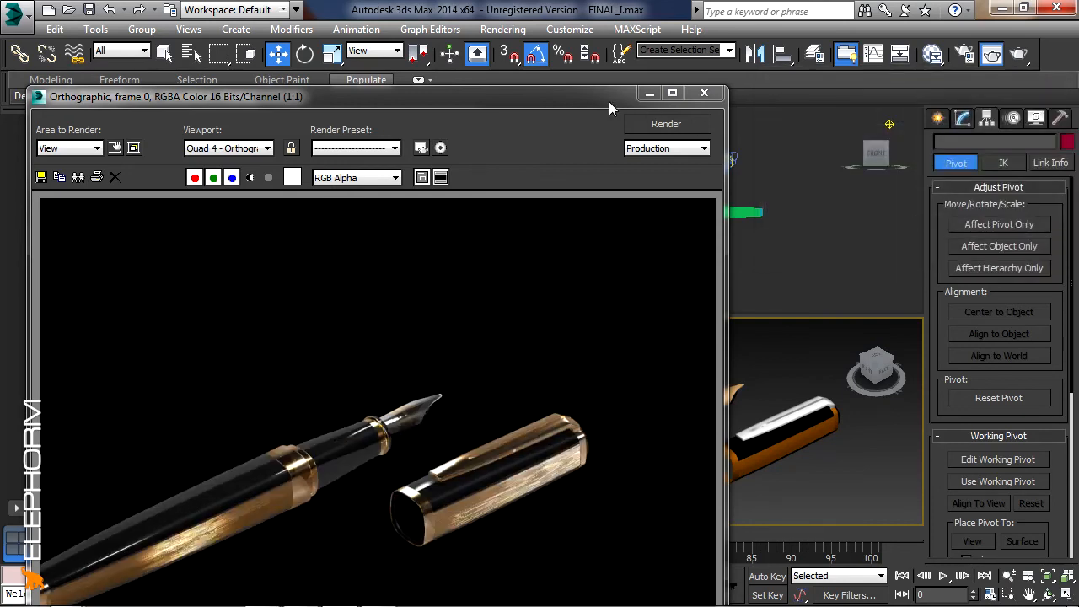
{"action": "left_click_drag", "start_coordinate": [613, 102], "coordinate": [755, 43]}
{"action": "left_click", "coordinate": [839, 38]}
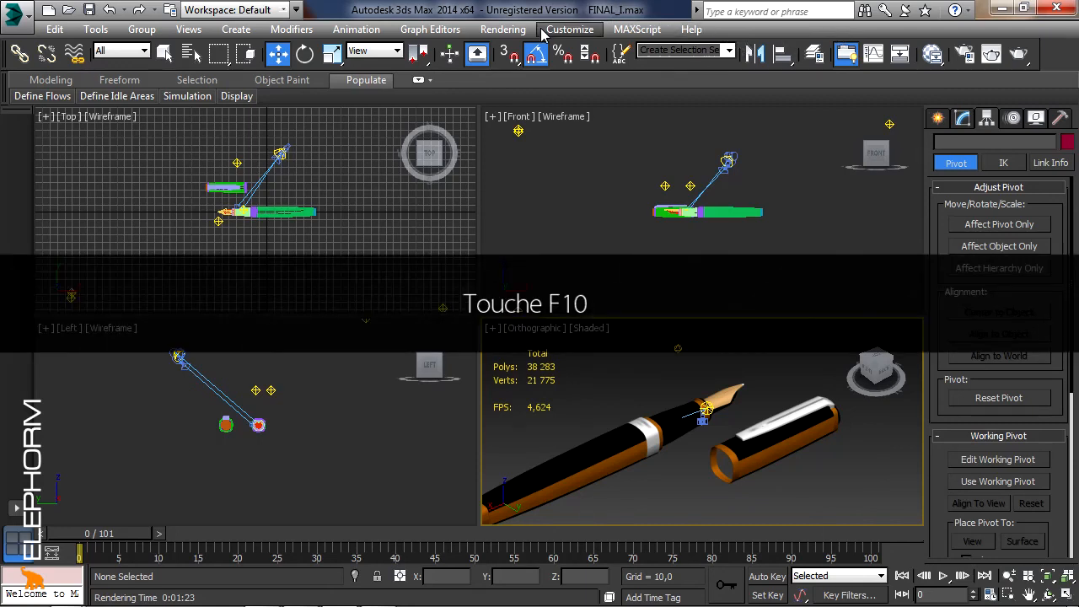
- Open the Render Setup dialog for the Default Scanline Renderer
{"action": "left_click", "coordinate": [512, 32]}
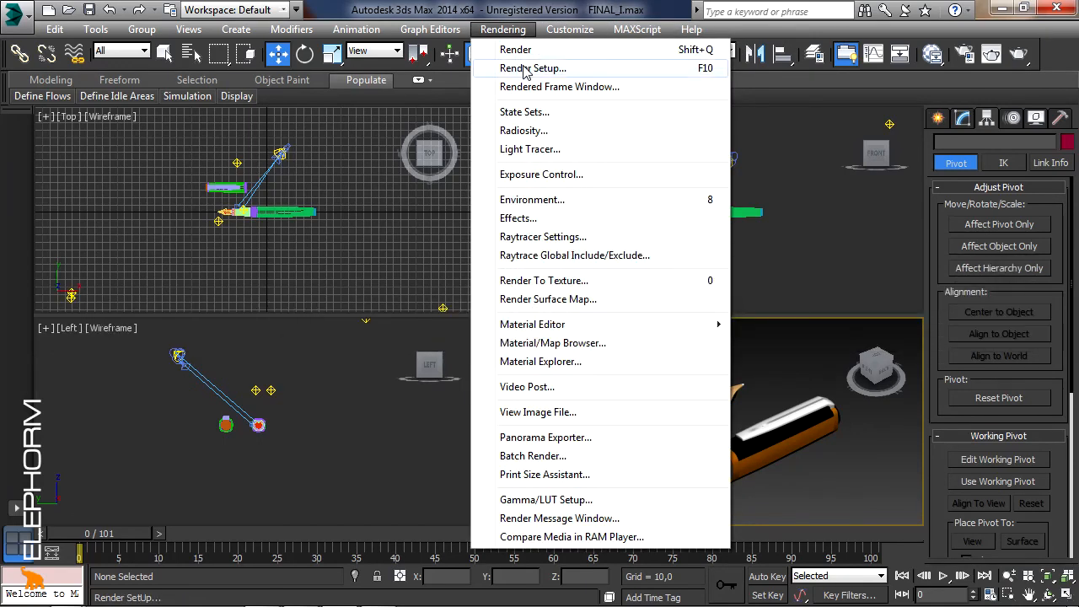
{"action": "left_click", "coordinate": [525, 69]}
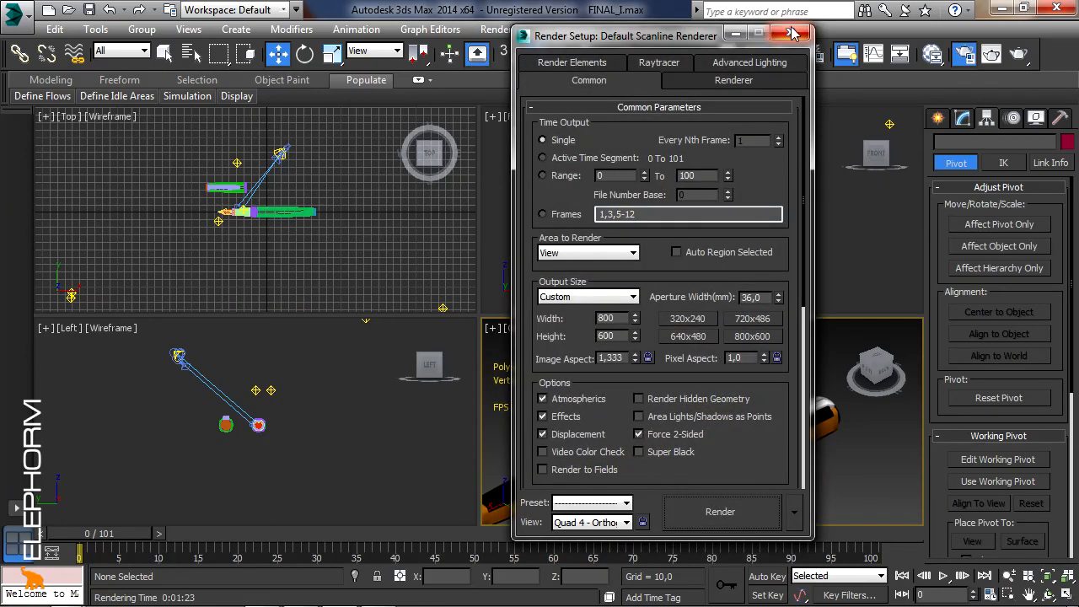